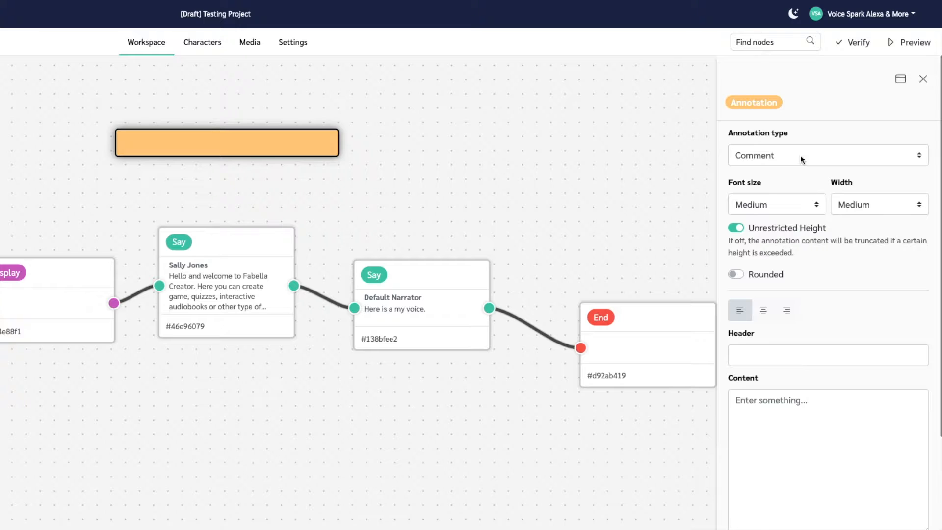
# Try the Information, Todo, Bug and Obsolete types on the blank annotation and return its type to Comment.
pyautogui.click(801, 157)
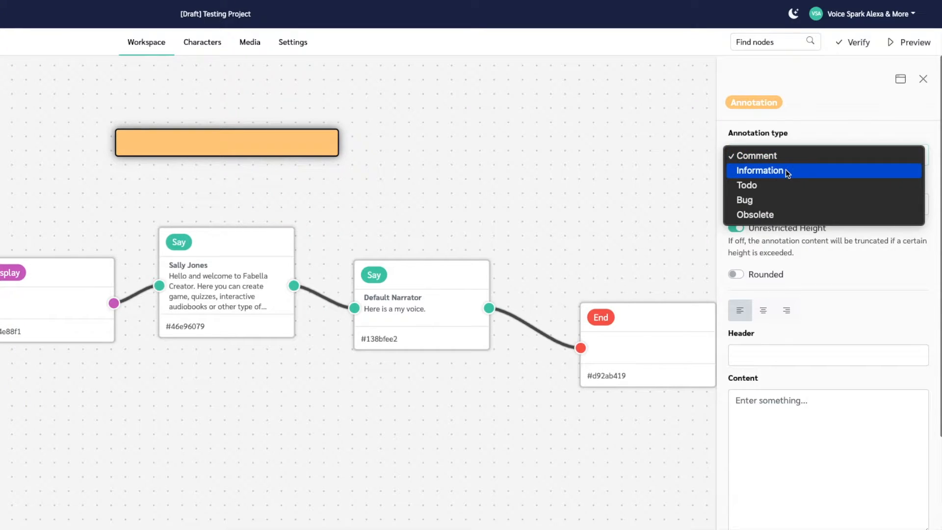
pyautogui.click(785, 170)
pyautogui.click(783, 158)
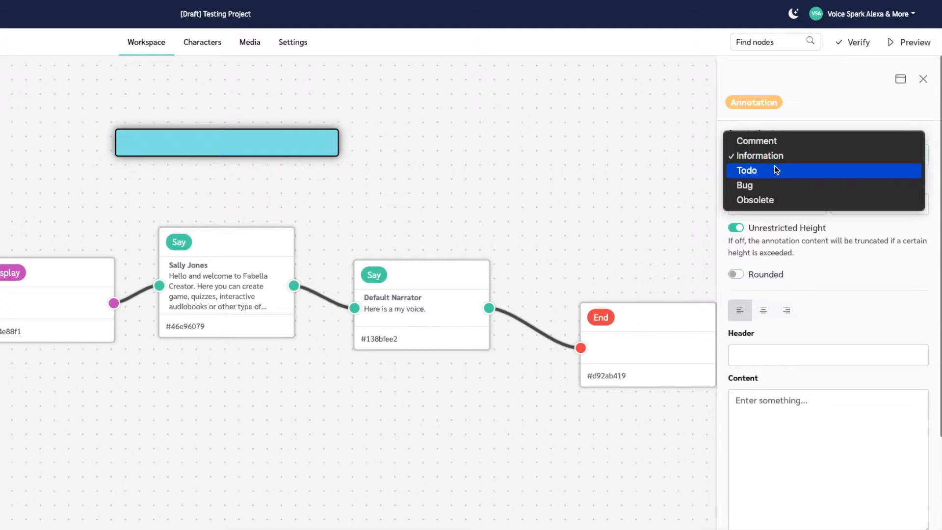
pyautogui.click(775, 168)
pyautogui.click(774, 153)
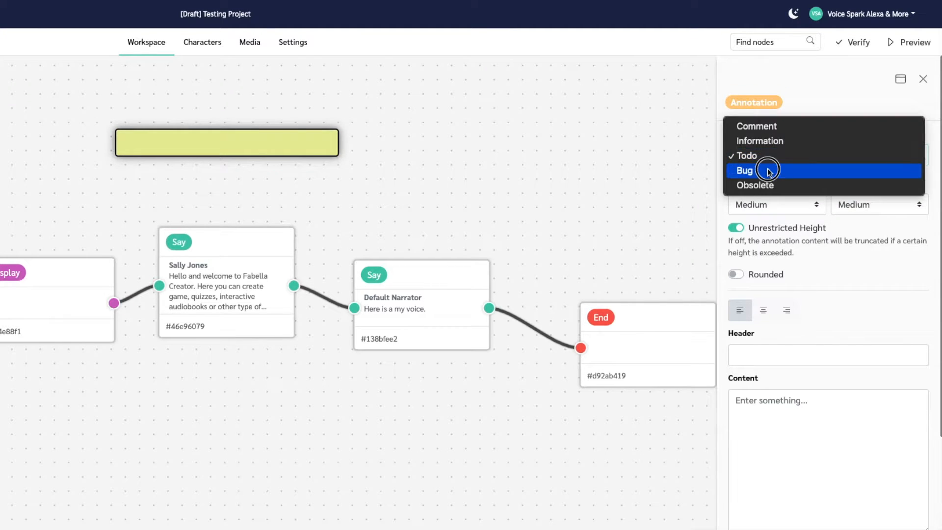
pyautogui.click(767, 171)
pyautogui.click(765, 157)
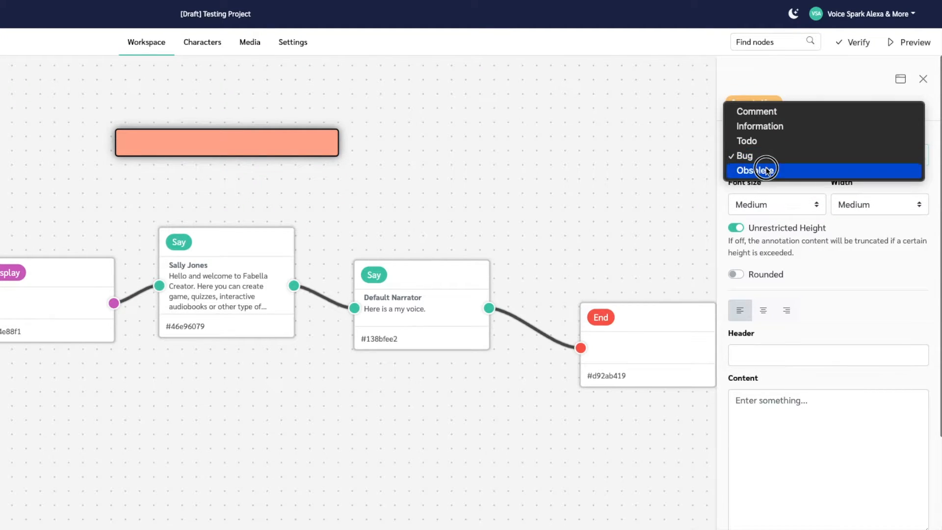
pyautogui.click(767, 168)
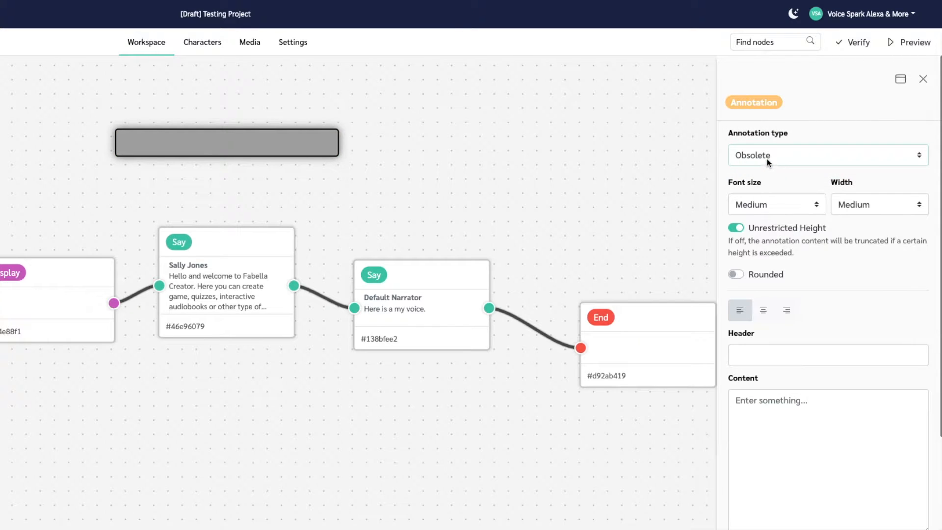
pyautogui.click(767, 158)
pyautogui.click(760, 96)
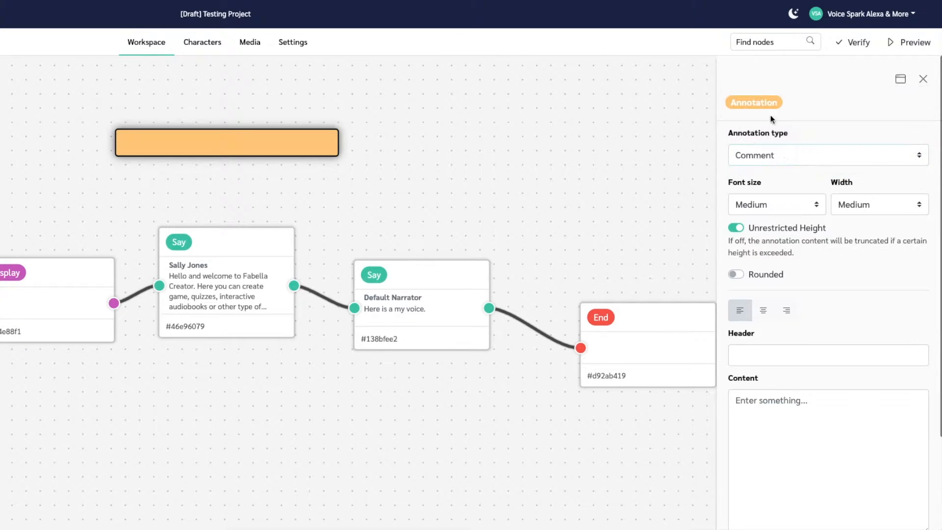
pyautogui.click(817, 206)
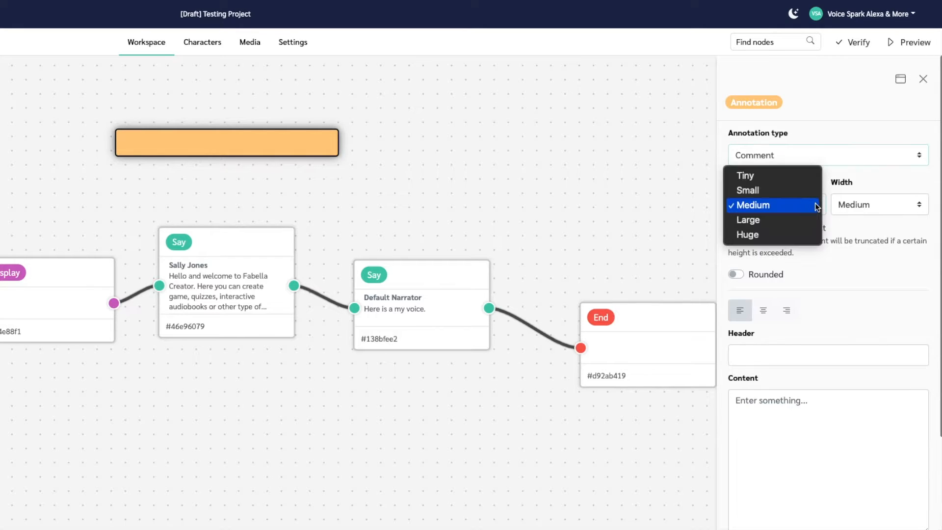
pyautogui.click(817, 205)
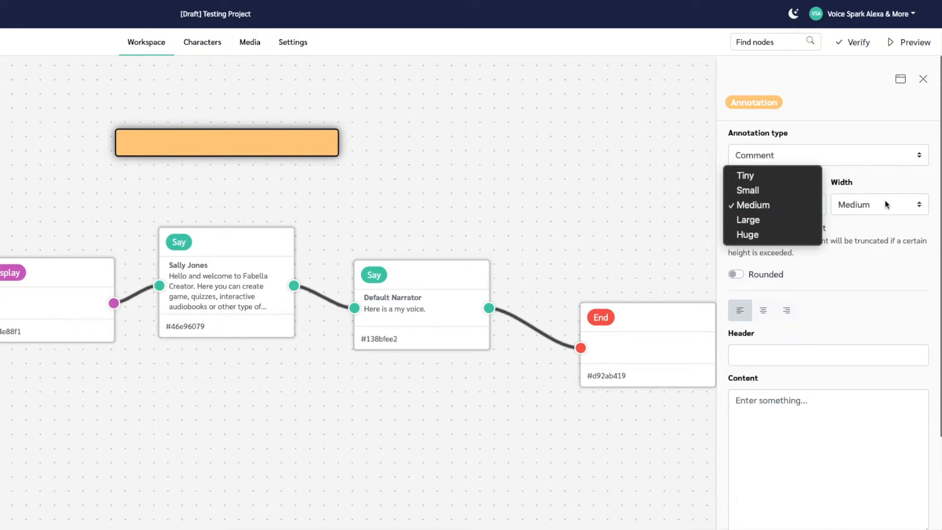
pyautogui.click(880, 205)
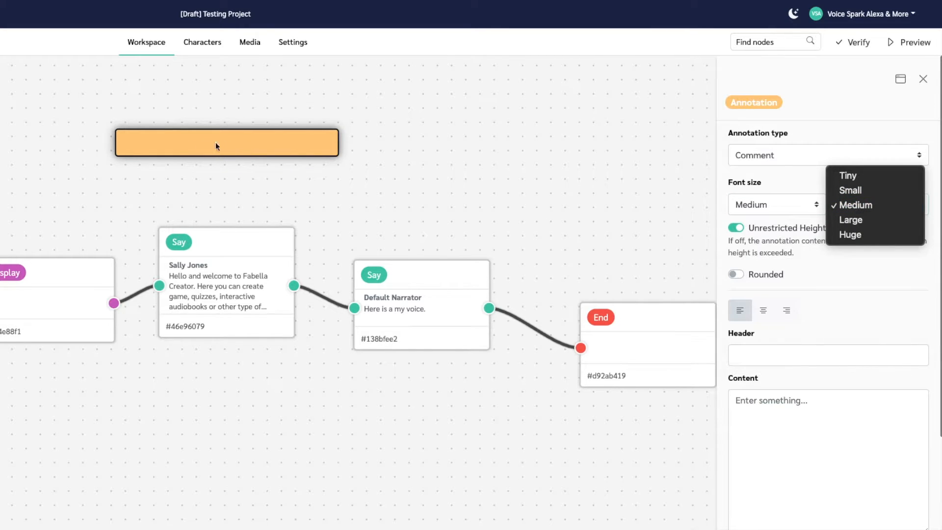
pyautogui.click(803, 248)
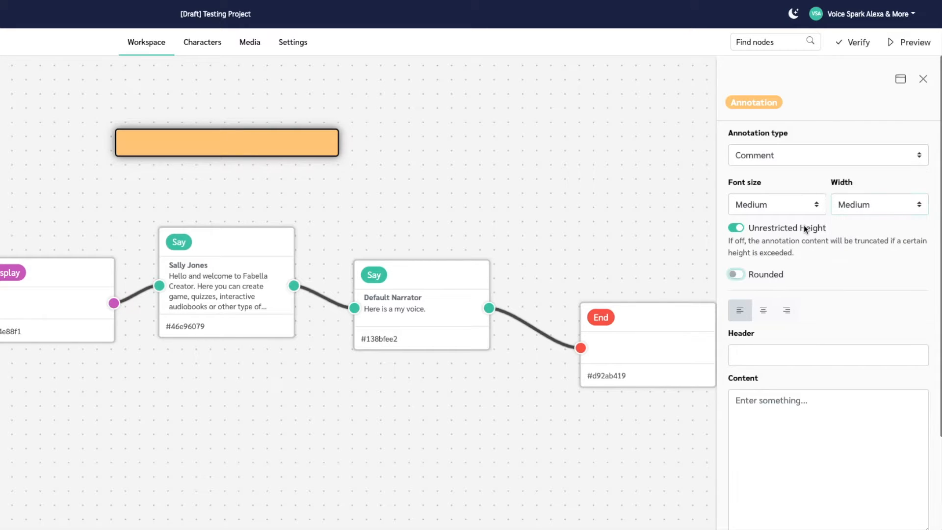
# Turn on the Rounded option for the annotation and center its text.
pyautogui.click(735, 275)
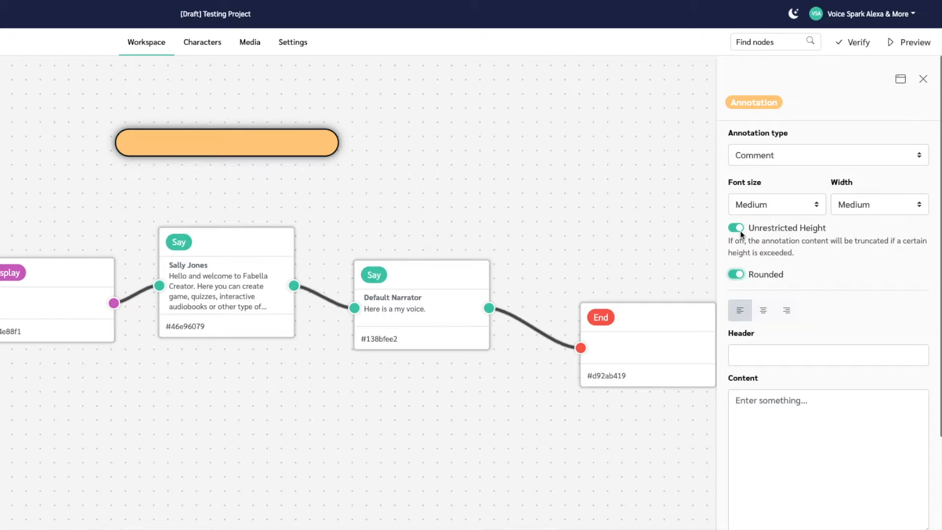
pyautogui.click(764, 316)
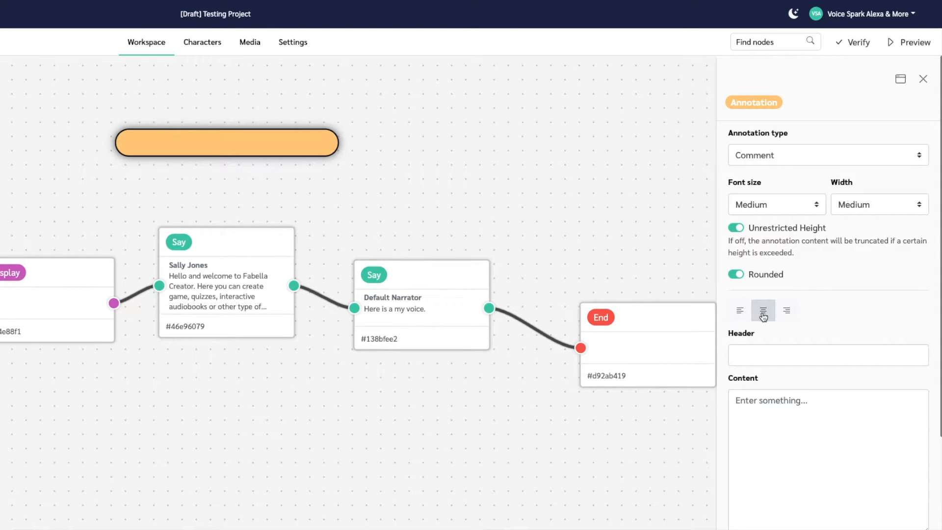
pyautogui.click(766, 316)
pyautogui.click(743, 315)
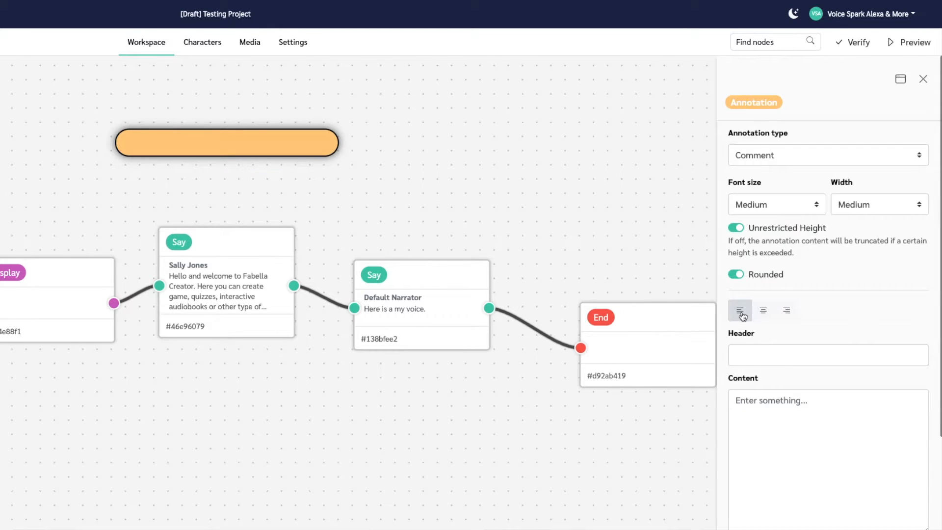
pyautogui.click(767, 313)
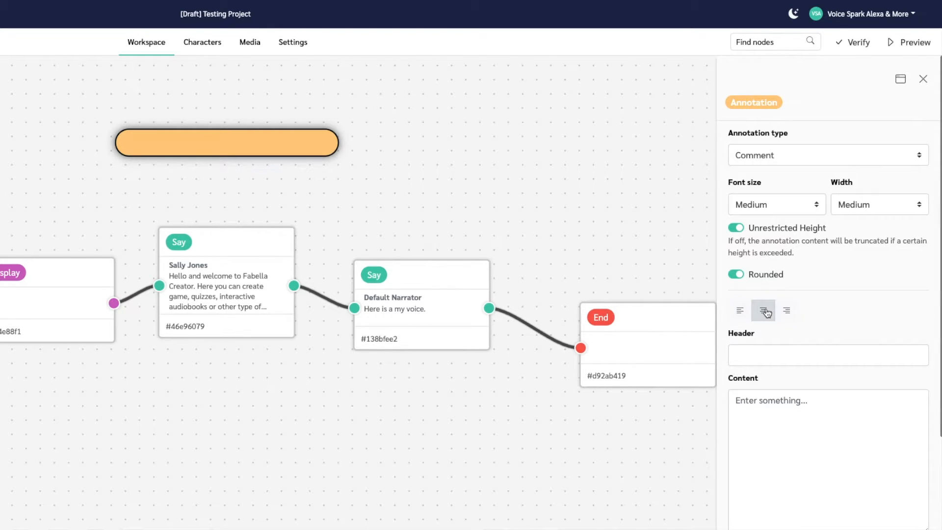
# Enter "Voice Issues" as the annotation's header.
pyautogui.scroll(-3, 767, 313)
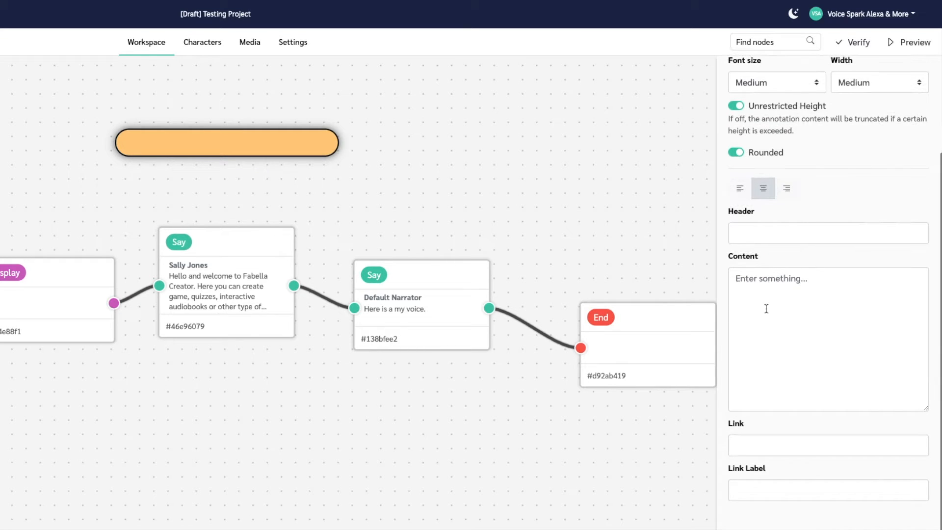
pyautogui.click(756, 239)
pyautogui.write('Vice')
pyautogui.press('BackSpace')
pyautogui.press('BackSpace')
pyautogui.write('sual')
pyautogui.press('BackSpace')
pyautogui.press('BackSpace')
pyautogui.press('BackSpace')
pyautogui.press('BackSpace')
pyautogui.press('BackSpace')
pyautogui.write('oice')
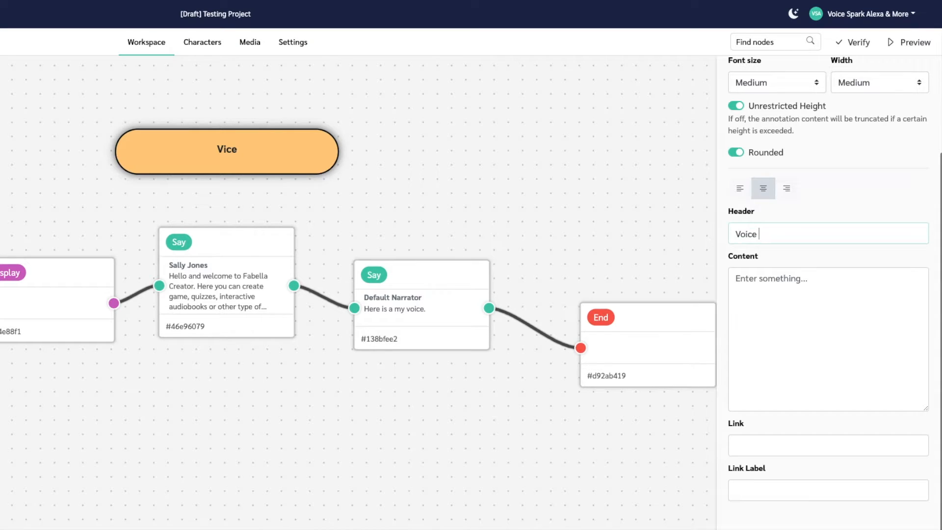
pyautogui.write(' Issues')
# Enter the annotation content "I don't like her voice, please change to another female voice.".
pyautogui.press('Tab')
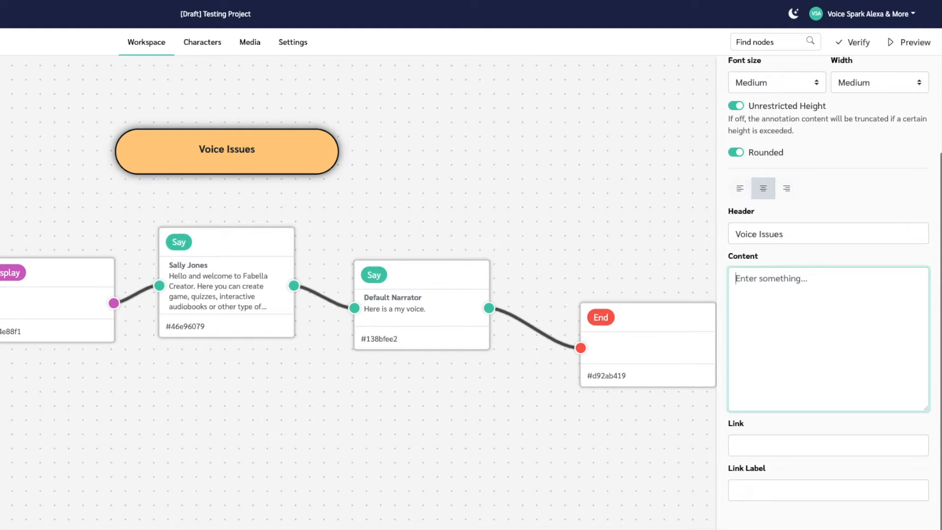
pyautogui.write('I don')
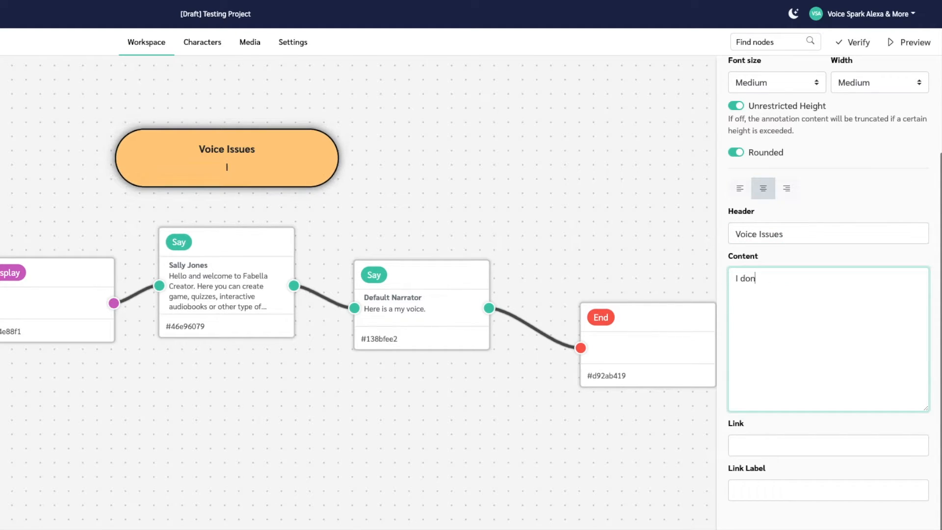
pyautogui.write("'t like her voice")
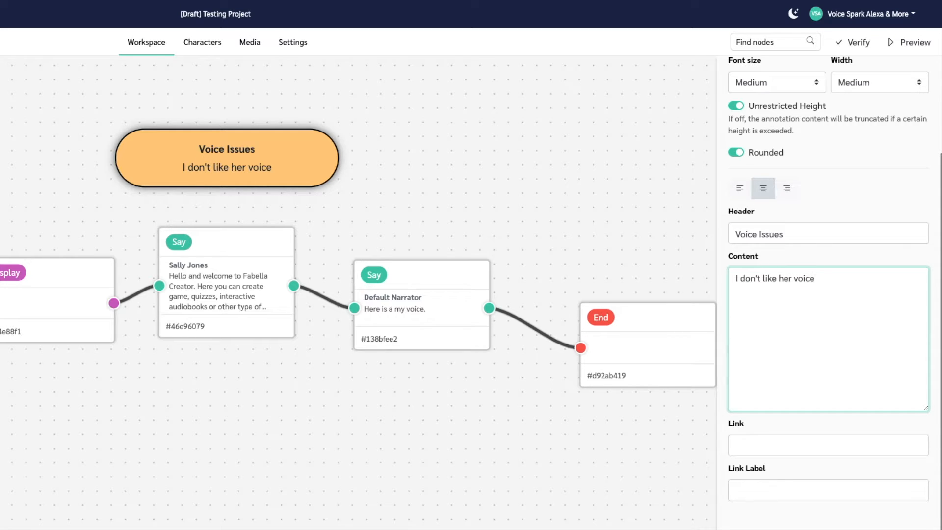
pyautogui.write(', please change to anothe')
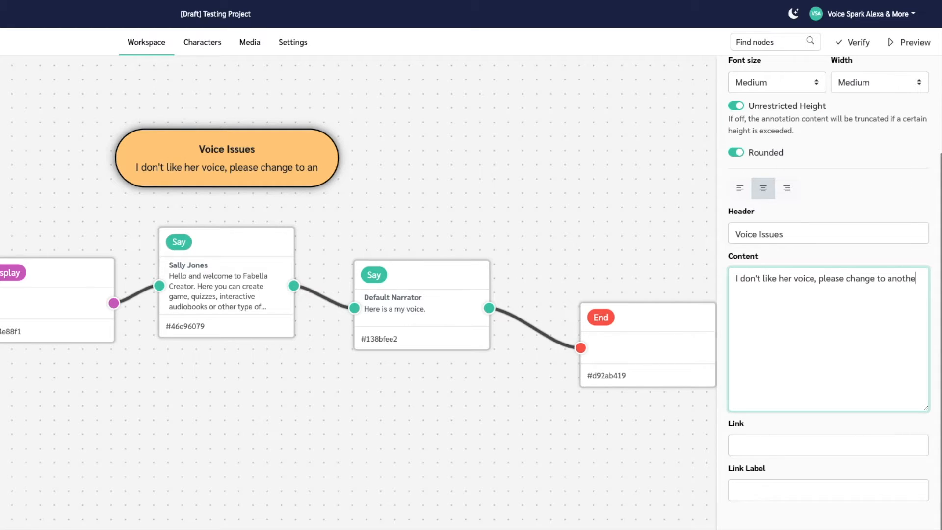
pyautogui.write('r female ')
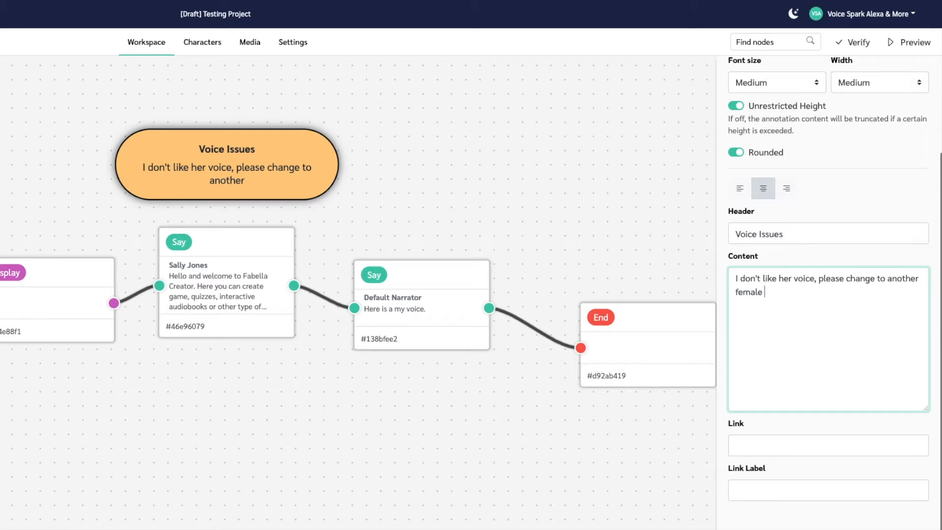
pyautogui.write('voice.')
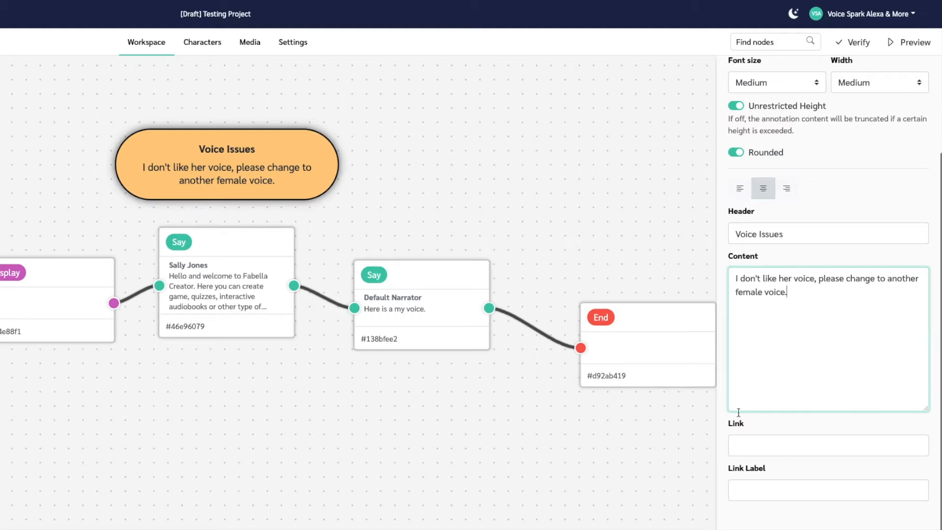
# Paste the copied docs.fabellacreator.com quick-start URL as the annotation's link, label it "Link to docs" and close the settings.
pyautogui.click(741, 443)
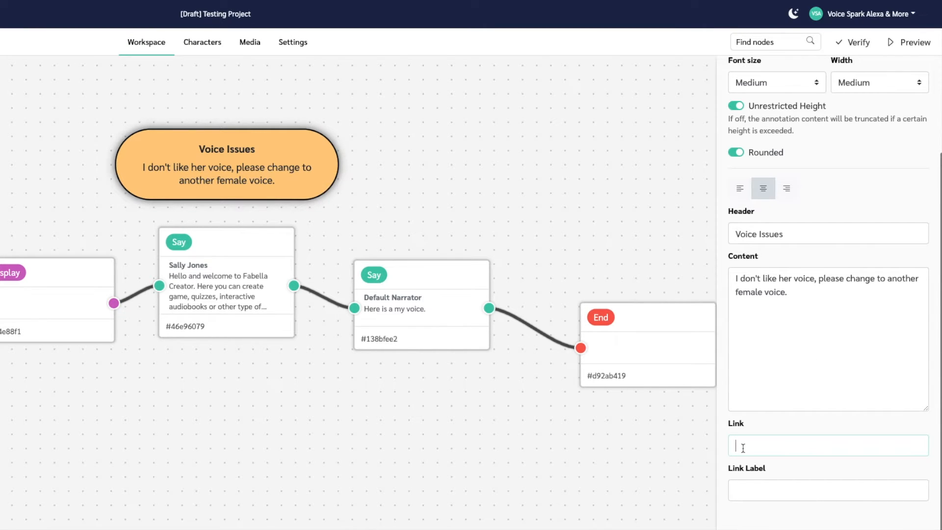
pyautogui.write('https://docs.fabellacreator.com/quick-start/add-sound-effect/')
pyautogui.click(754, 490)
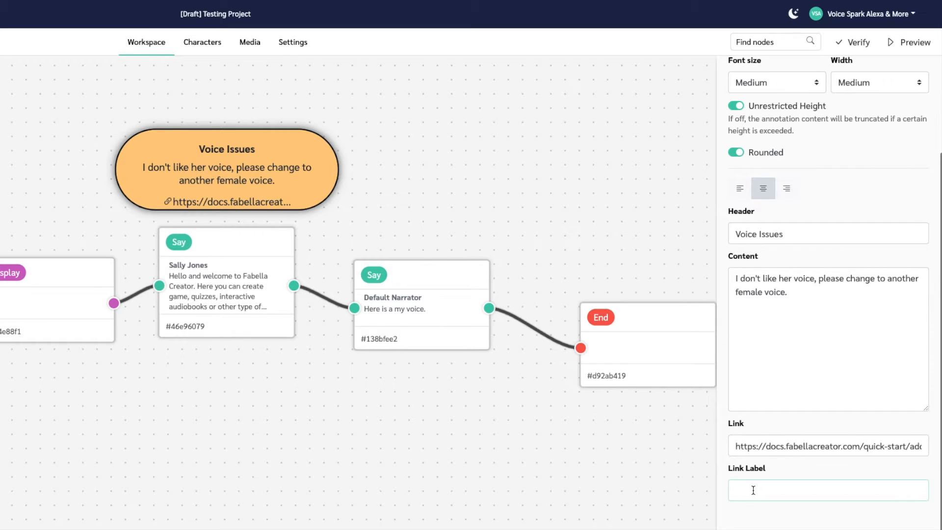
pyautogui.write('Link to docs')
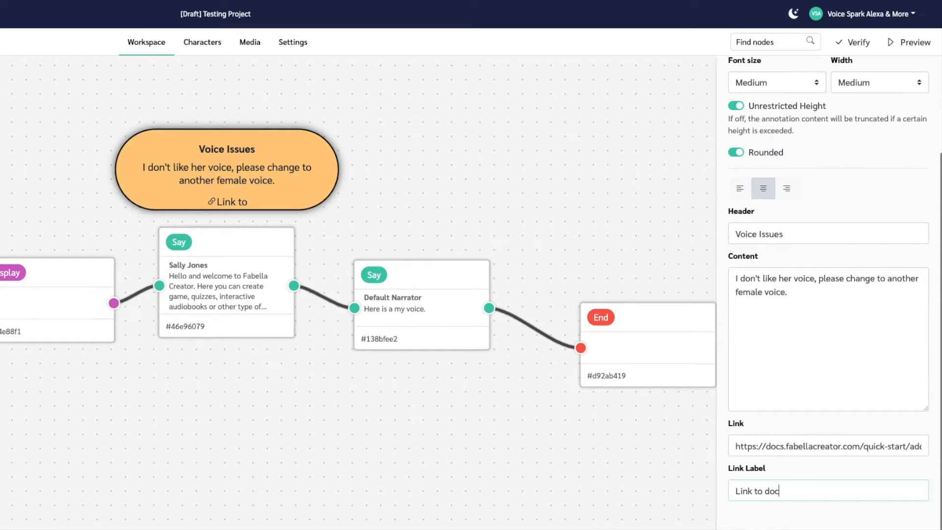
pyautogui.click(657, 227)
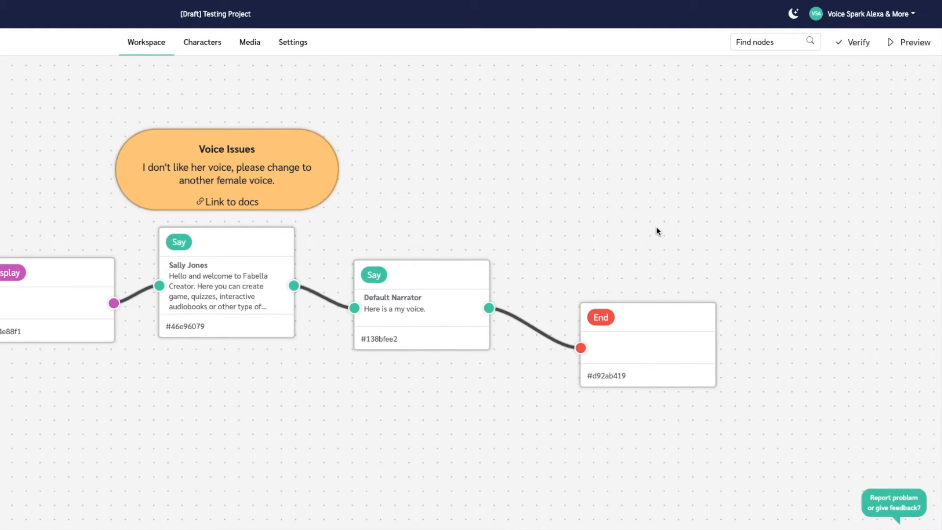
# Test the annotation's "Link to docs" link, and move the annotation slightly upward above the first Say node.
pyautogui.click(225, 203)
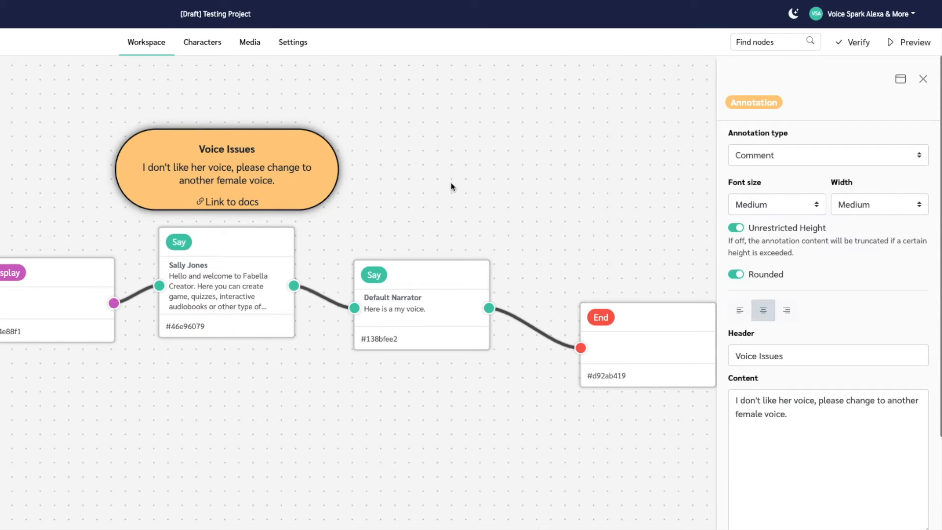
pyautogui.moveTo(273, 151)
pyautogui.mouseDown()
pyautogui.moveTo(273, 243)
pyautogui.moveTo(272, 157)
pyautogui.moveTo(307, 135)
pyautogui.moveTo(278, 130)
pyautogui.moveTo(275, 145)
pyautogui.mouseUp()
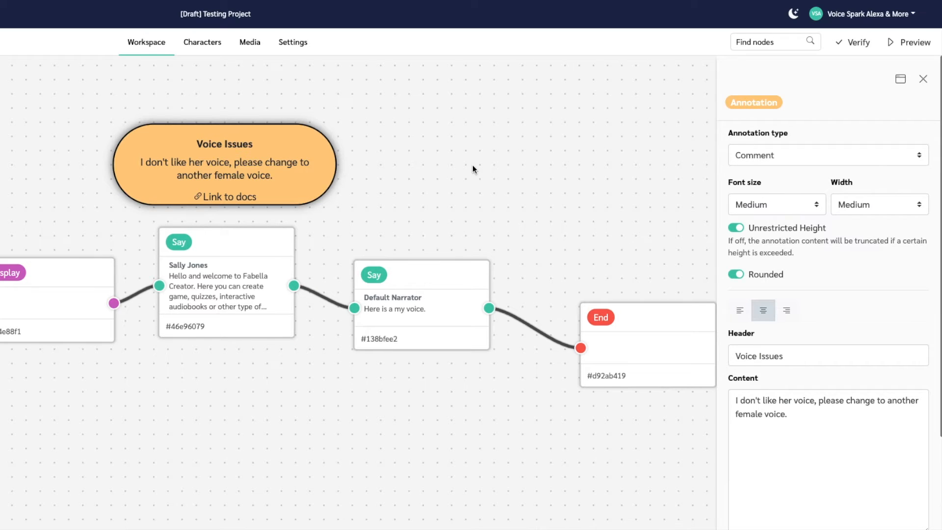
pyautogui.click(923, 79)
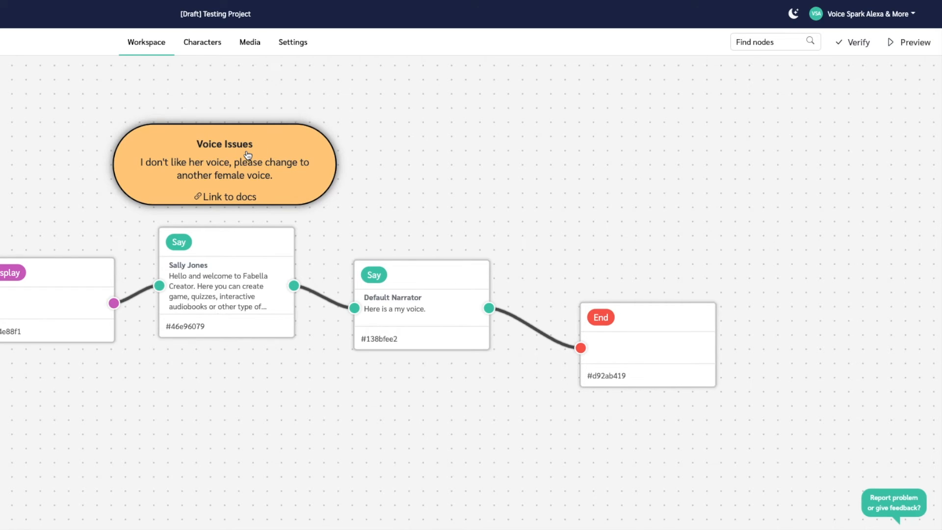
# Reopen the Voice Issues annotation's settings, change its type to Todo and close them.
pyautogui.click(284, 146)
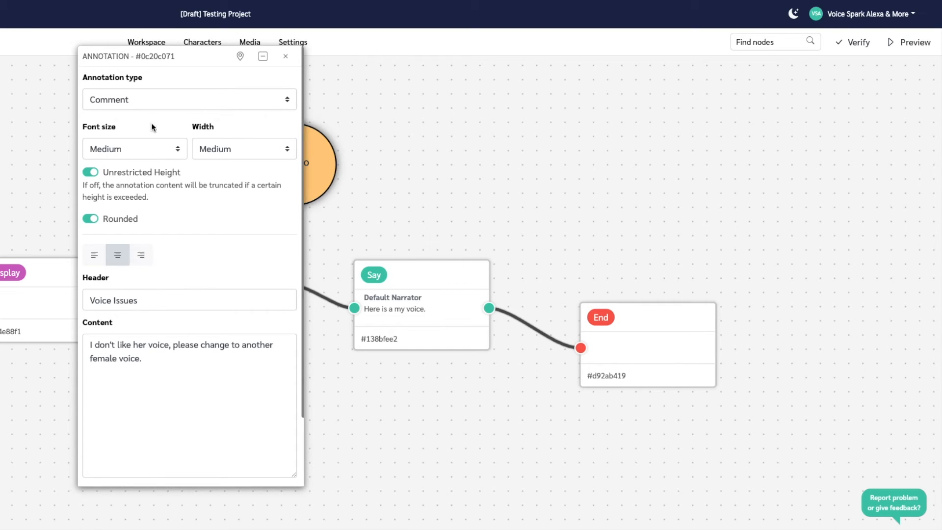
pyautogui.click(219, 95)
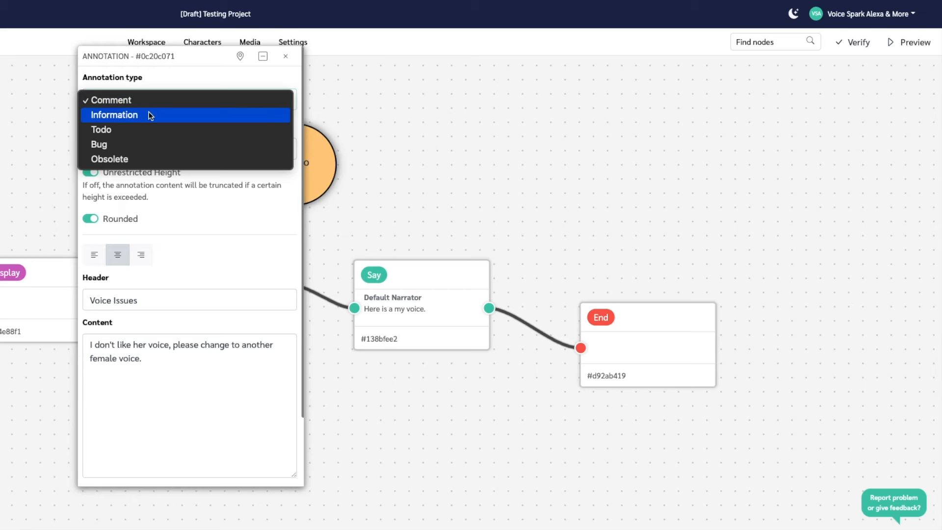
pyautogui.click(118, 129)
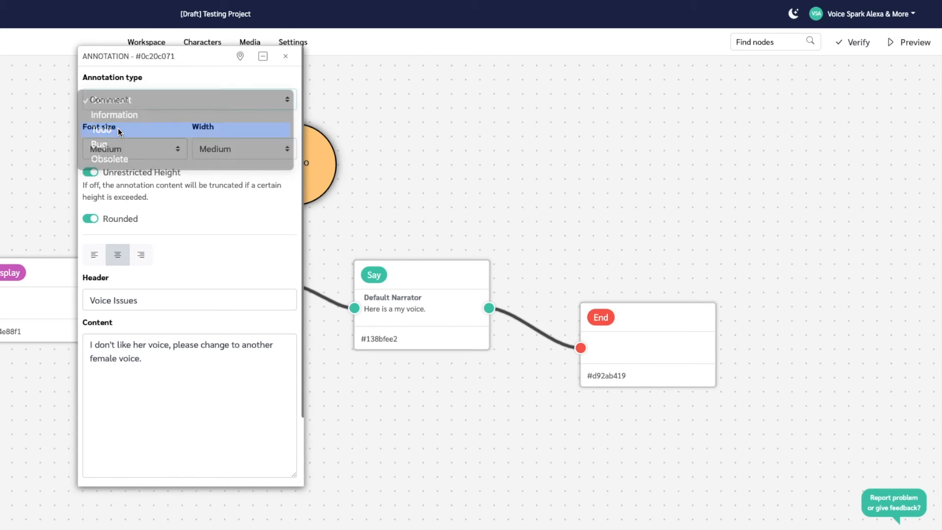
pyautogui.click(287, 59)
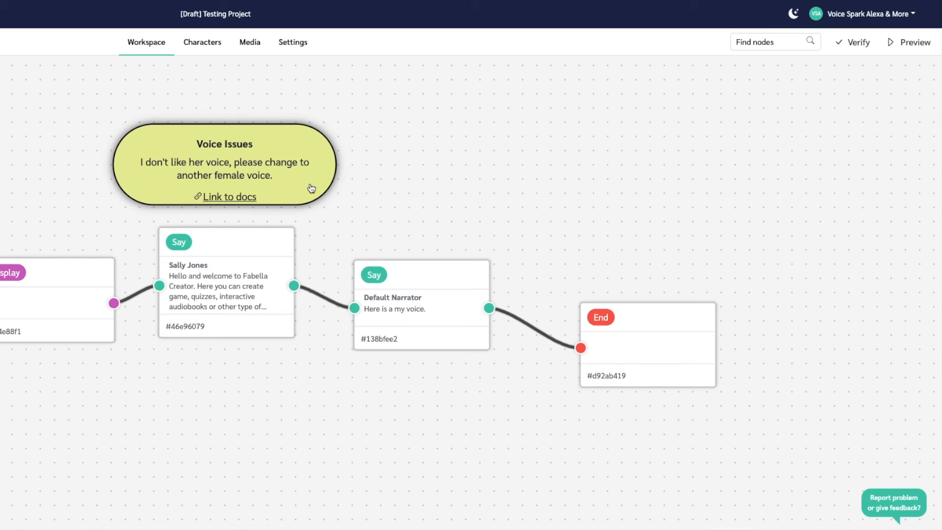